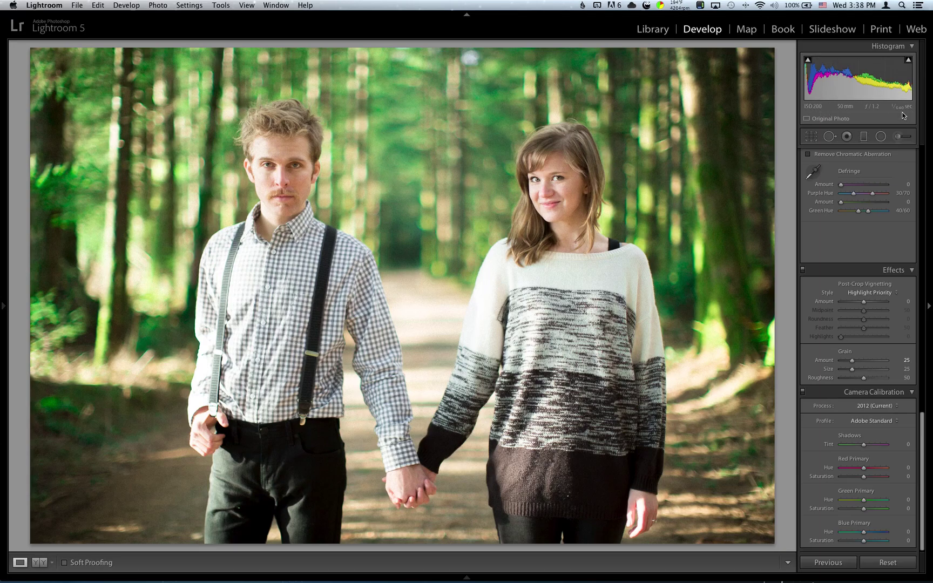
# Reset all develop adjustments on the photo and set the white balance to Temp 4850 and Tint +2
pyautogui.click(889, 563)
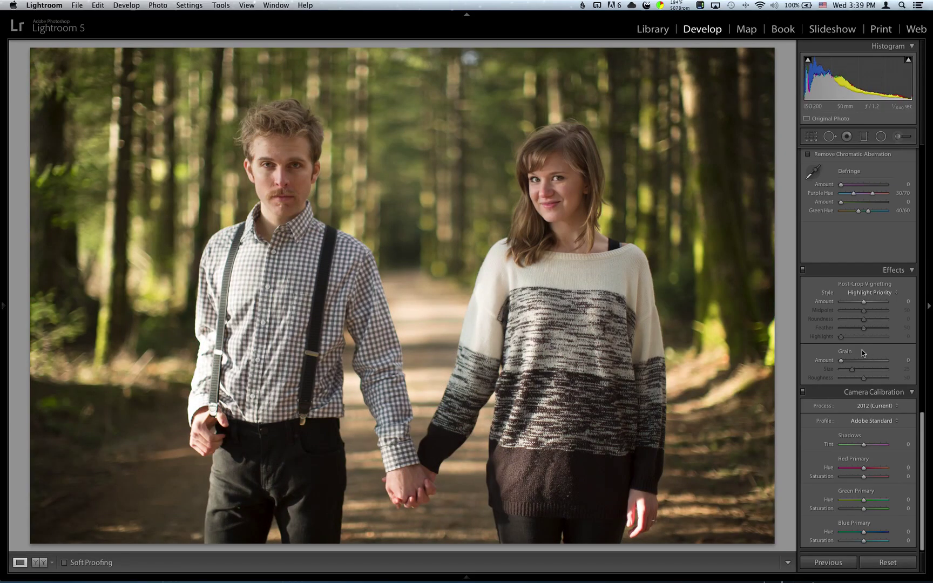
pyautogui.scroll(20, 861, 350)
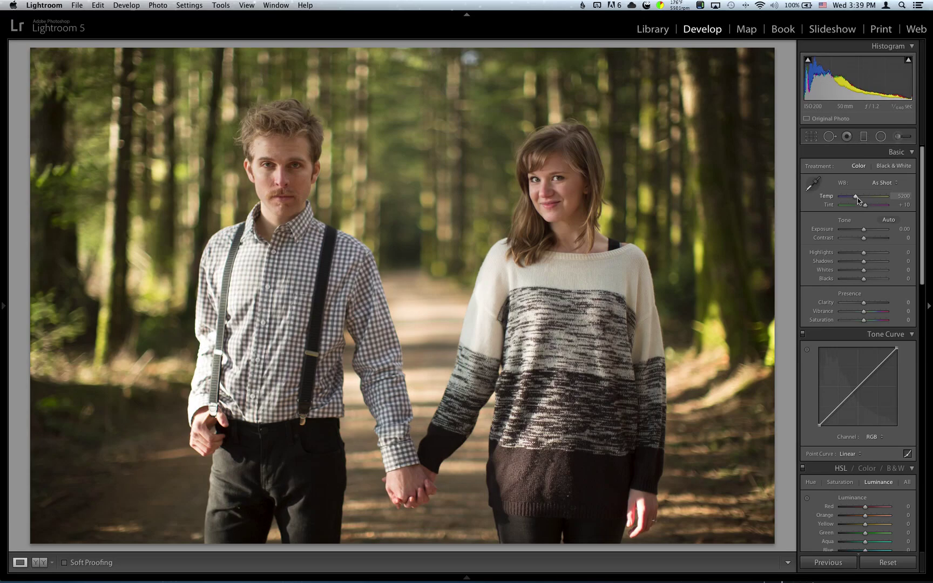
pyautogui.press('Down')
pyautogui.press('Down')
pyautogui.press('Down')
pyautogui.press('Down')
pyautogui.press('Down')
pyautogui.press('Down')
pyautogui.press('Down')
pyautogui.press('Down')
pyautogui.press('Down')
pyautogui.press('Down')
pyautogui.press('Down')
pyautogui.press('Down')
pyautogui.press('Down')
pyautogui.press('Down')
pyautogui.press('Down')
pyautogui.press('Down')
pyautogui.press('Down')
pyautogui.press('Up')
pyautogui.press('Up')
pyautogui.press('Up')
pyautogui.press('Up')
pyautogui.press('Up')
pyautogui.click(905, 205)
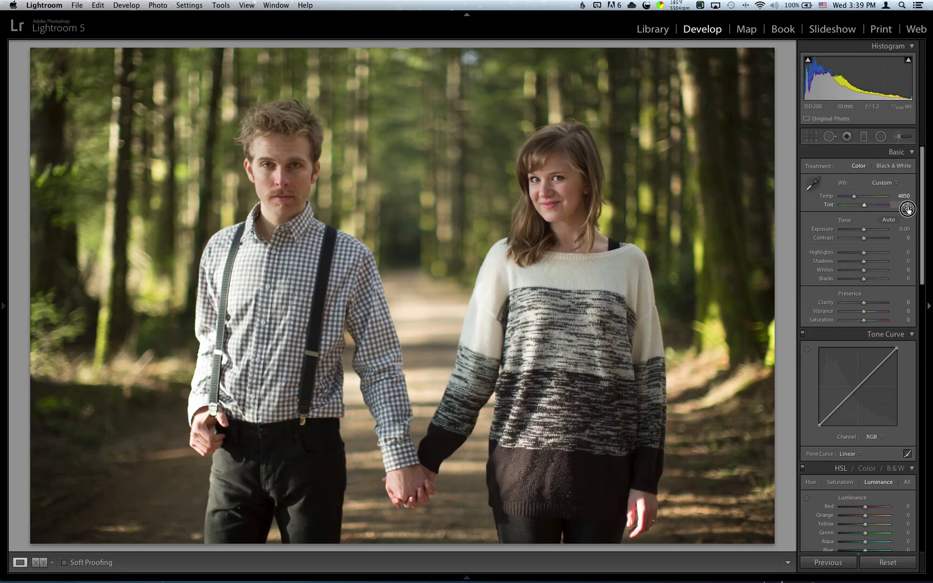
pyautogui.press('Return')
# Set the basic tone of the photo to Exposure +1.20, Shadows -41 and Blacks -15
pyautogui.click(867, 229)
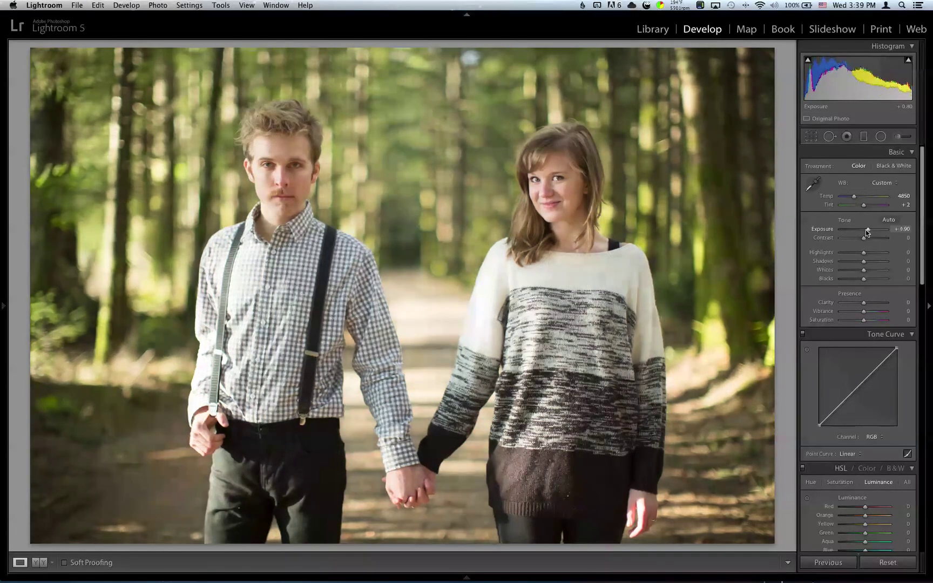
pyautogui.moveTo(864, 230); pyautogui.dragTo(891, 230)
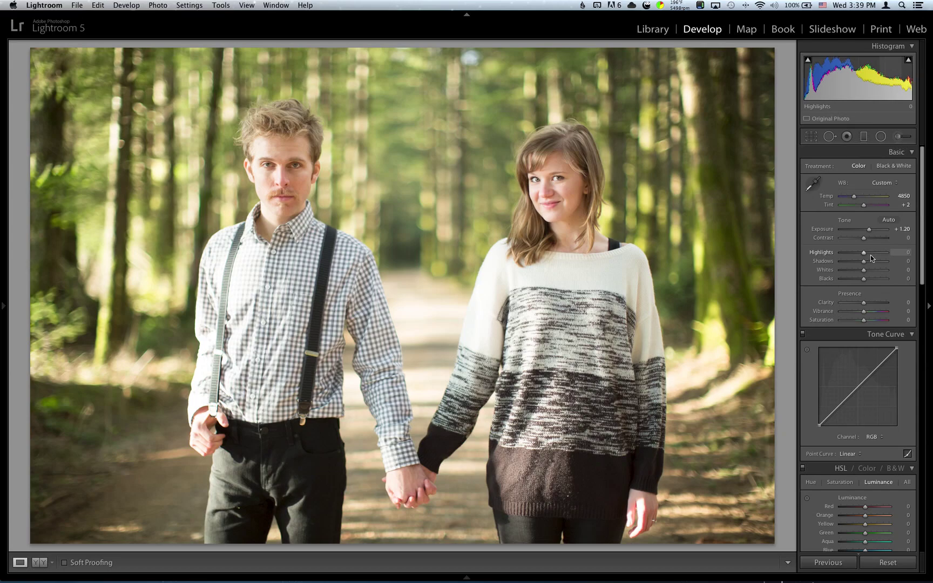
pyautogui.moveTo(862, 262)
pyautogui.mouseDown()
pyautogui.moveTo(853, 262)
pyautogui.moveTo(864, 280)
pyautogui.mouseUp()
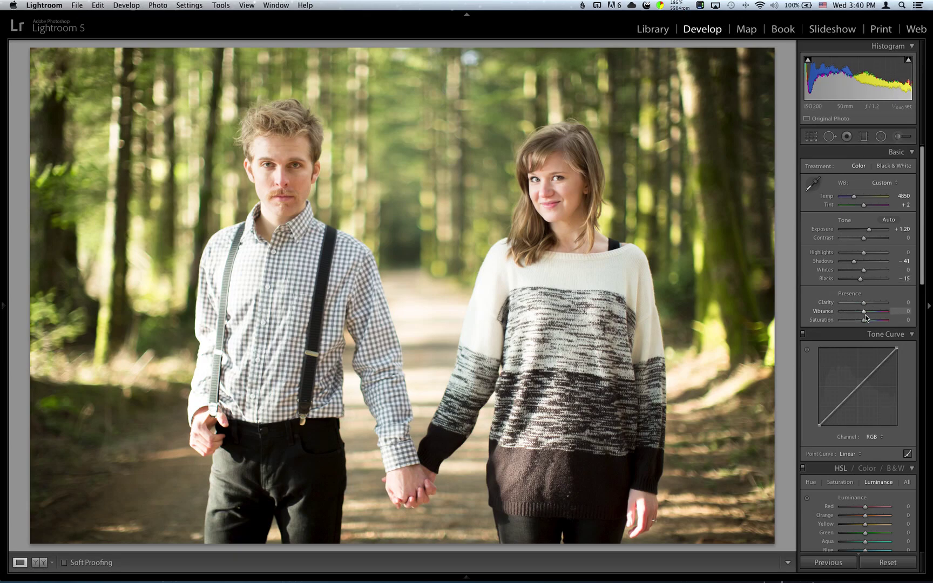
# Shift the Green hue to +81 in the HSL adjustments
pyautogui.scroll(-5, 868, 319)
pyautogui.scroll(-8, 868, 319)
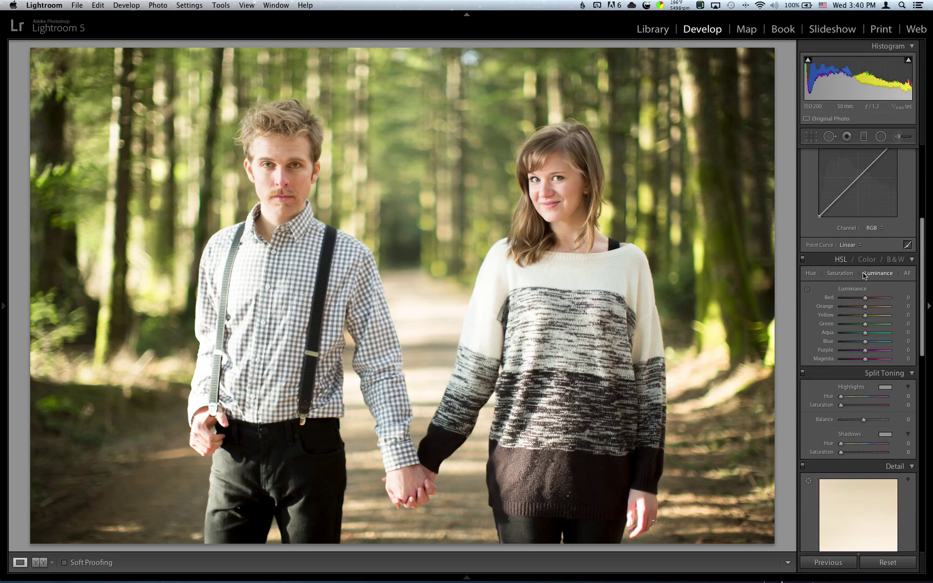
pyautogui.click(843, 262)
pyautogui.click(843, 261)
pyautogui.click(840, 274)
pyautogui.click(812, 274)
pyautogui.click(880, 324)
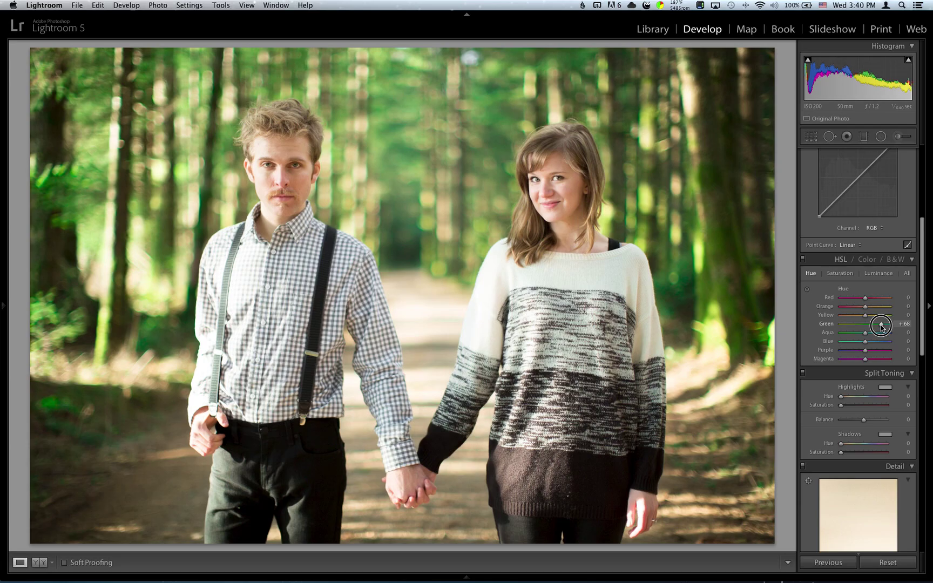
pyautogui.moveTo(881, 327); pyautogui.dragTo(883, 326)
pyautogui.moveTo(884, 327); pyautogui.dragTo(884, 326)
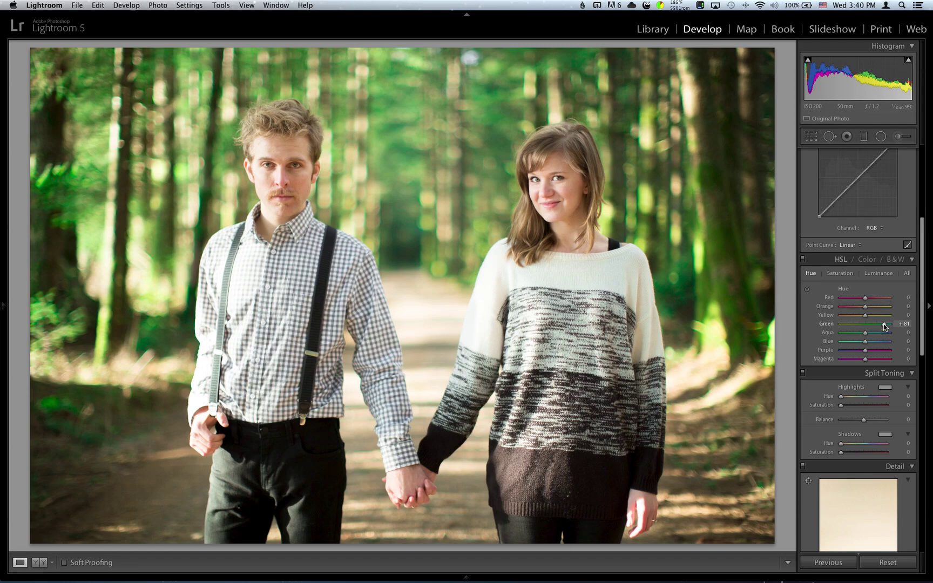
# Turn the HSL adjustments off and on to compare the forest greens with and without the hue shift
pyautogui.click(803, 260)
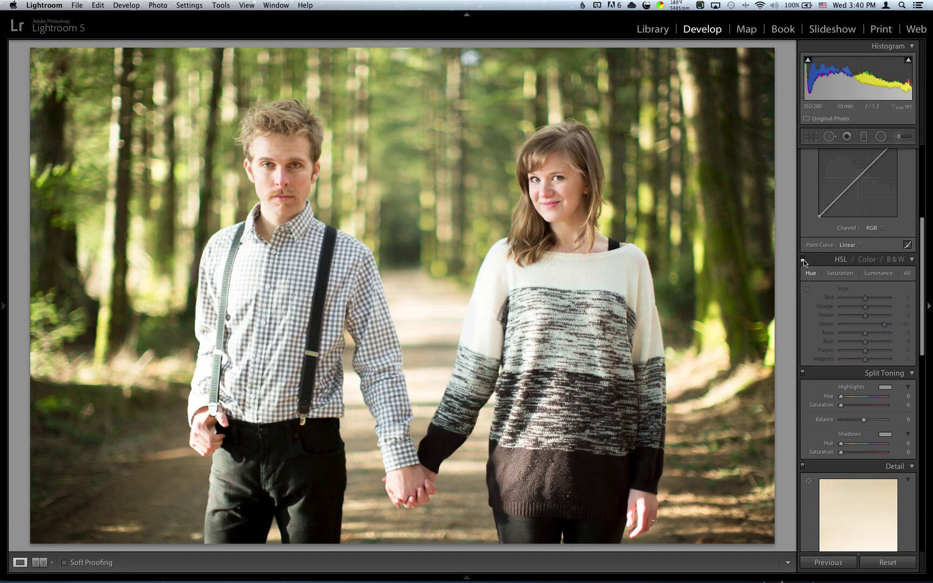
pyautogui.click(803, 260)
pyautogui.click(802, 259)
pyautogui.click(802, 260)
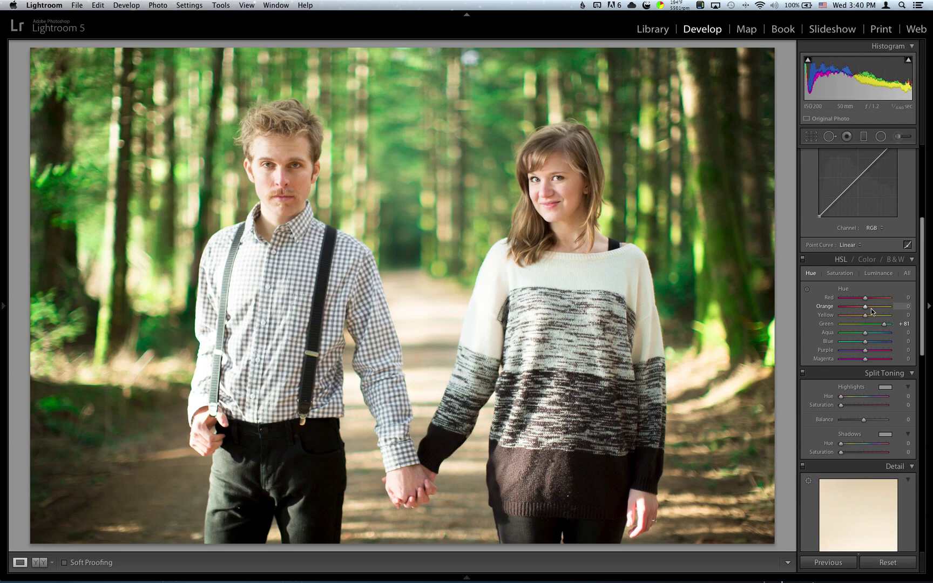
# Cool the white balance temperature to 4766 and inspect the background beside the woman's shoulder at close range
pyautogui.scroll(8, 870, 306)
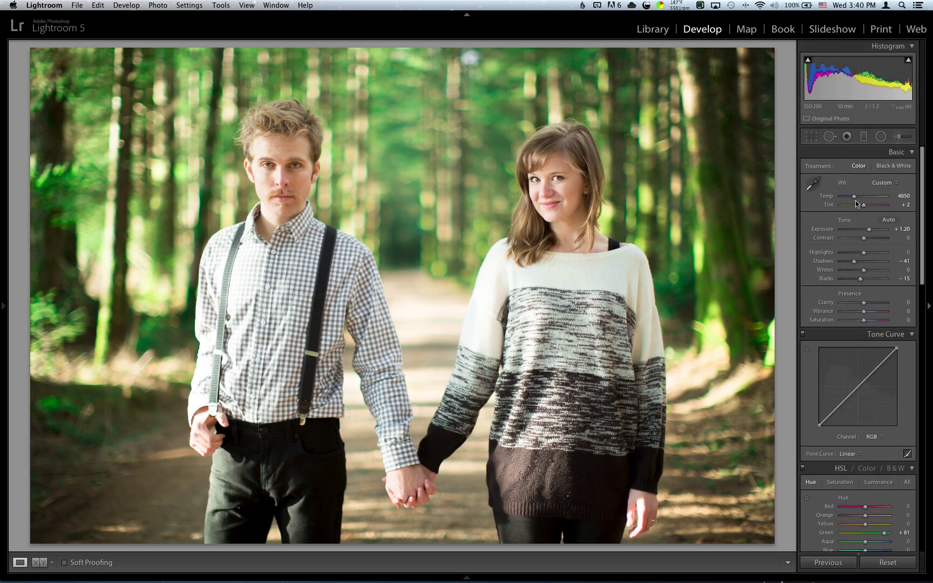
pyautogui.moveTo(855, 200); pyautogui.dragTo(853, 199)
pyautogui.click(710, 283)
pyautogui.moveTo(689, 214); pyautogui.dragTo(644, 240)
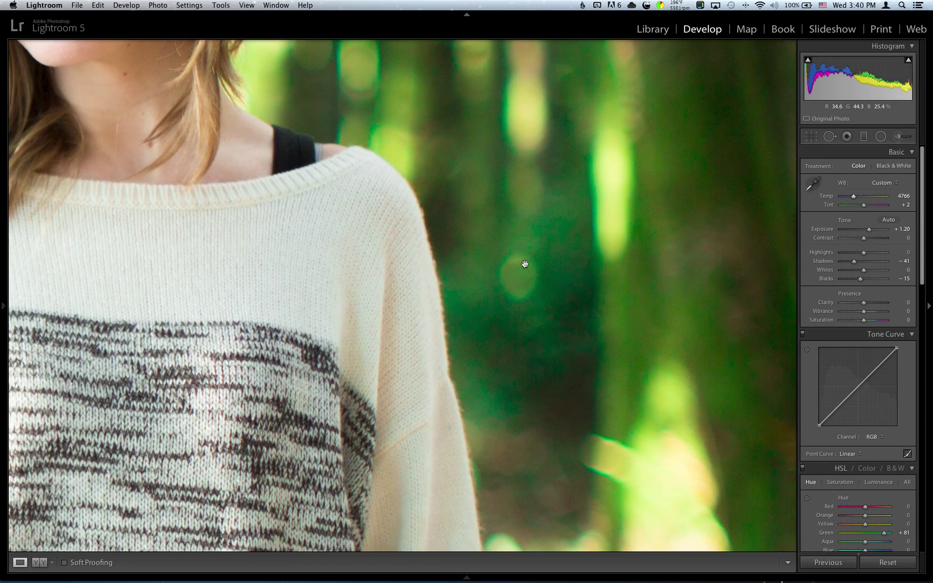
pyautogui.click(623, 221)
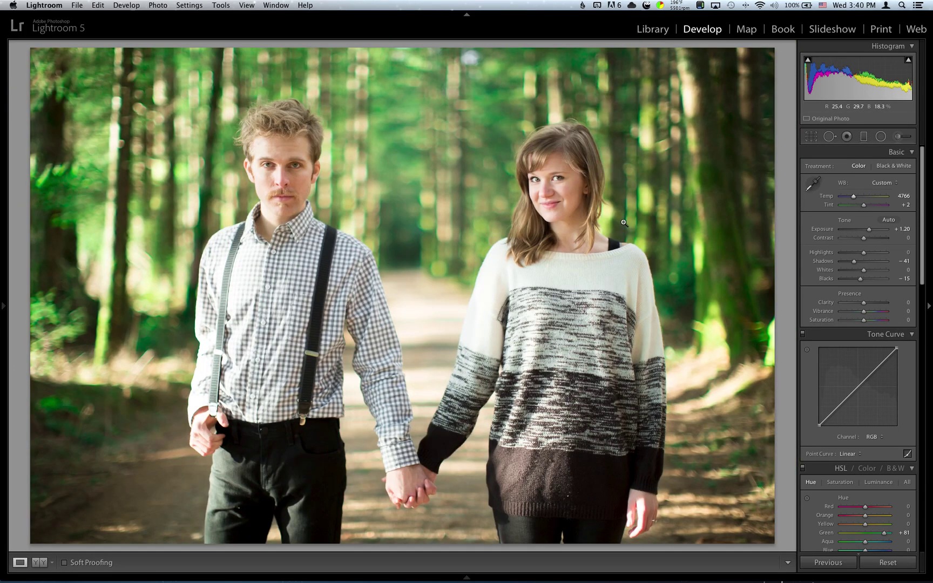
# Raise the Green luminance to +38 in the HSL adjustments
pyautogui.scroll(-8, 845, 298)
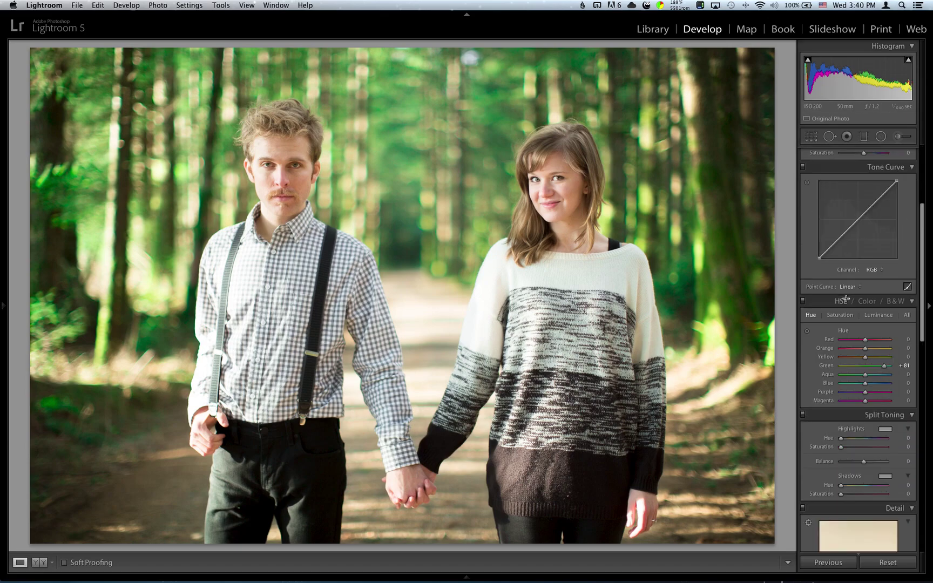
pyautogui.scroll(-3, 844, 298)
pyautogui.scroll(10, 858, 296)
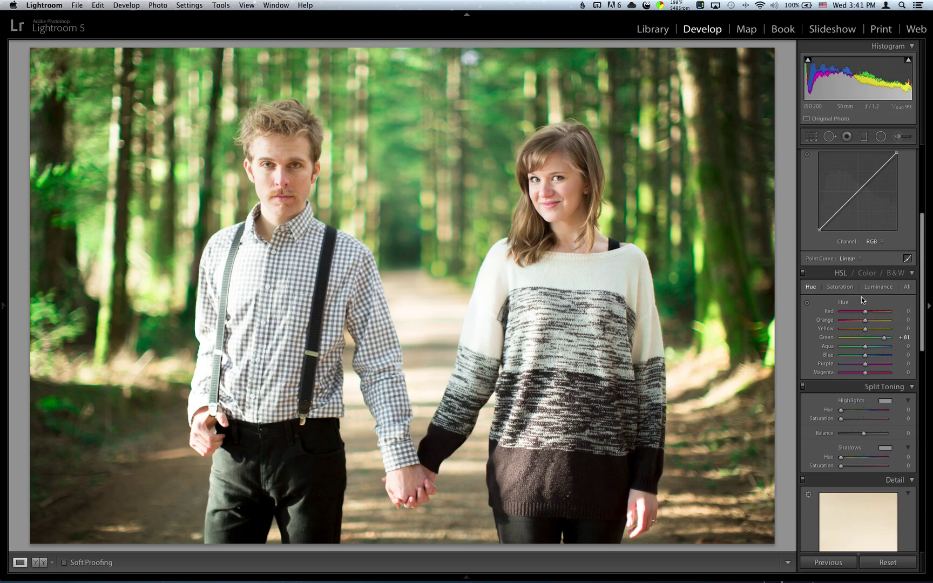
pyautogui.click(878, 287)
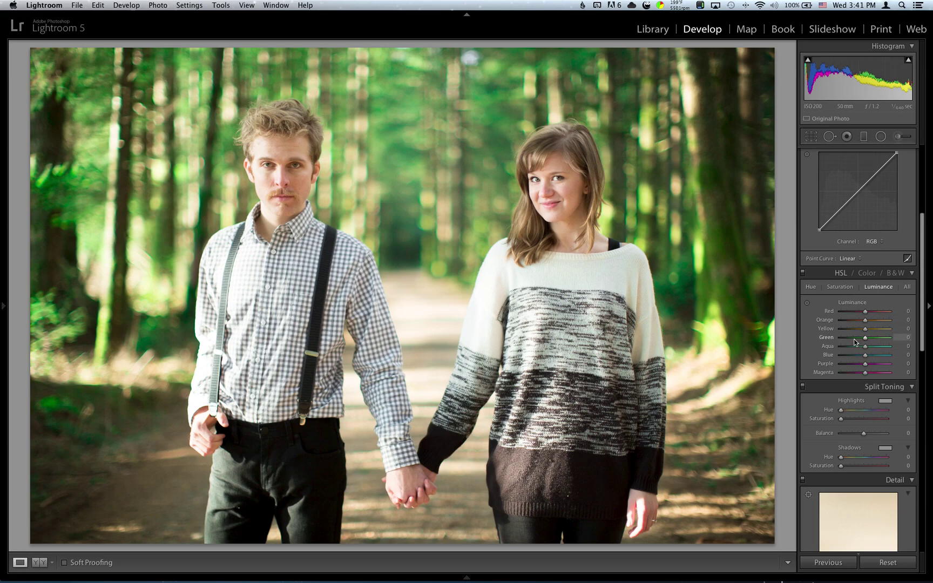
pyautogui.moveTo(855, 338); pyautogui.dragTo(874, 341)
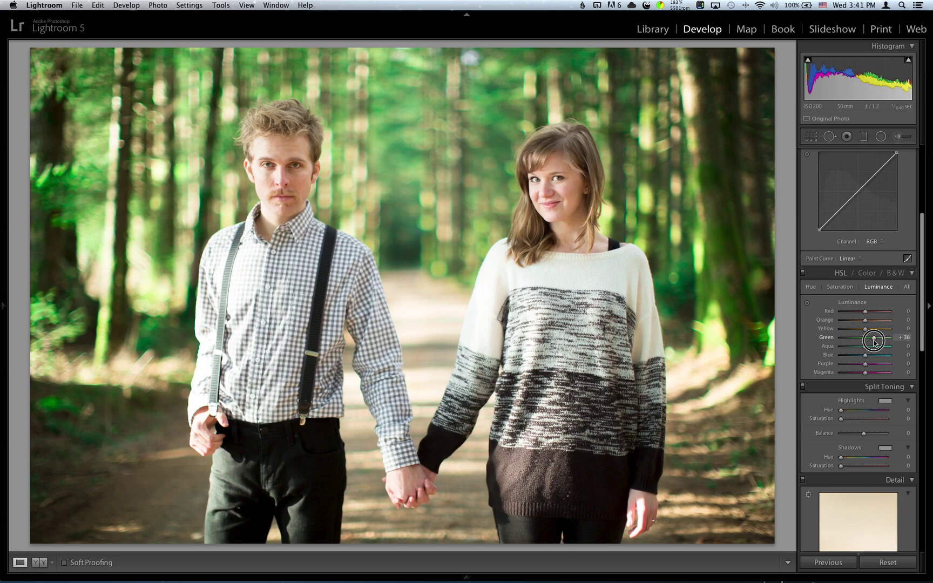
pyautogui.moveTo(874, 341); pyautogui.dragTo(875, 342)
# Set the grain amount to 31
pyautogui.scroll(-3, 873, 340)
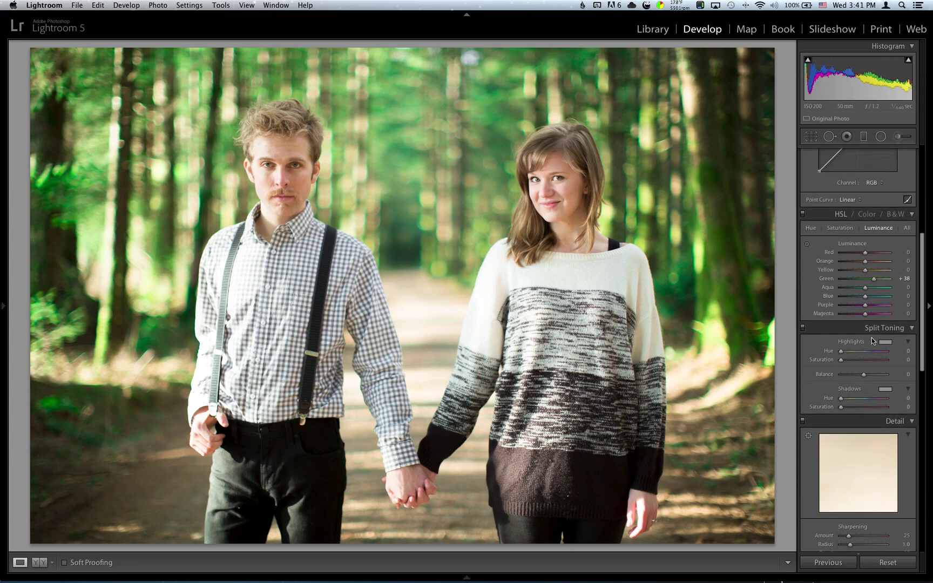
pyautogui.scroll(-15, 872, 338)
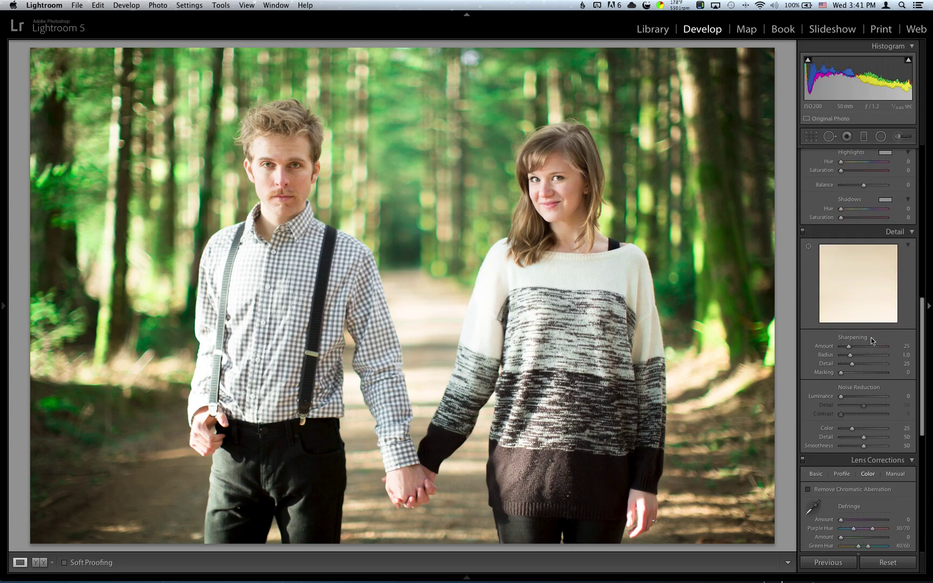
pyautogui.scroll(-6, 866, 348)
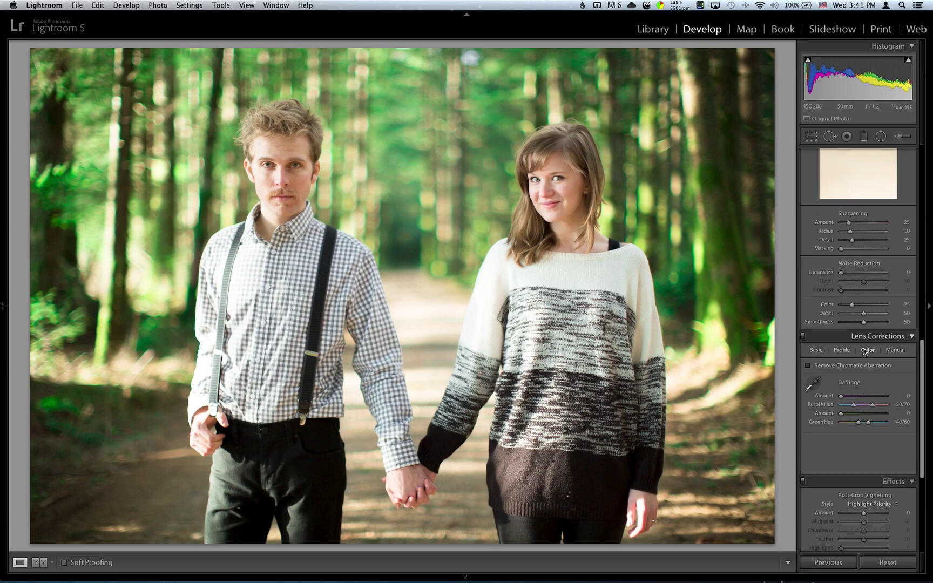
pyautogui.moveTo(840, 459); pyautogui.dragTo(854, 463)
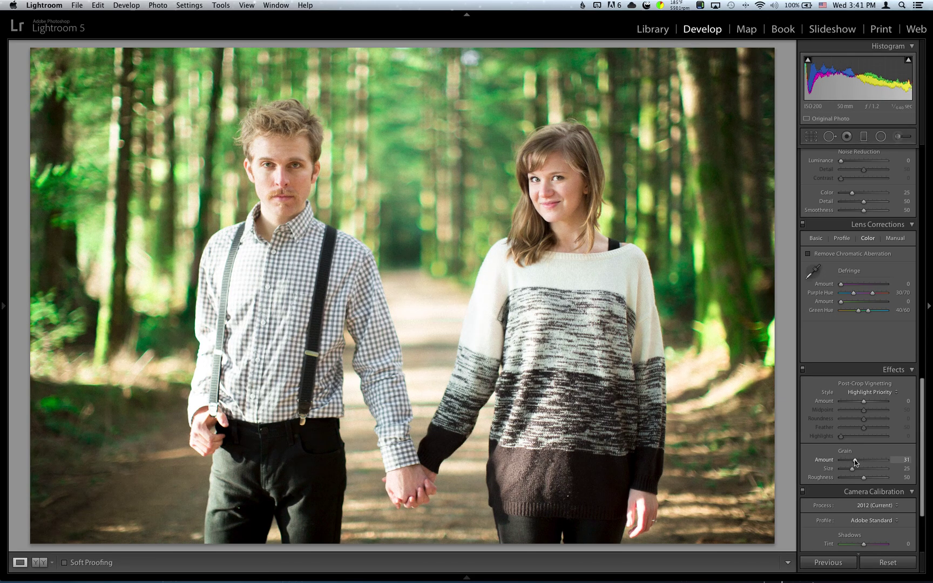
# Set the sharpening masking to 53 while viewing the edge mask, and raise the sharpening amount slightly
pyautogui.scroll(5, 854, 462)
pyautogui.scroll(3, 855, 463)
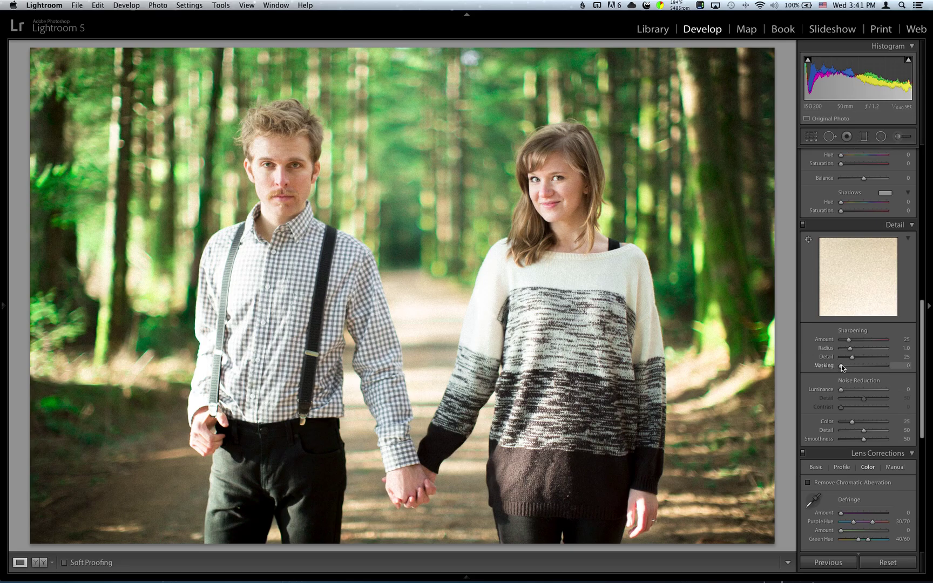
pyautogui.press('alt')
pyautogui.moveTo(842, 367); pyautogui.dragTo(860, 368)
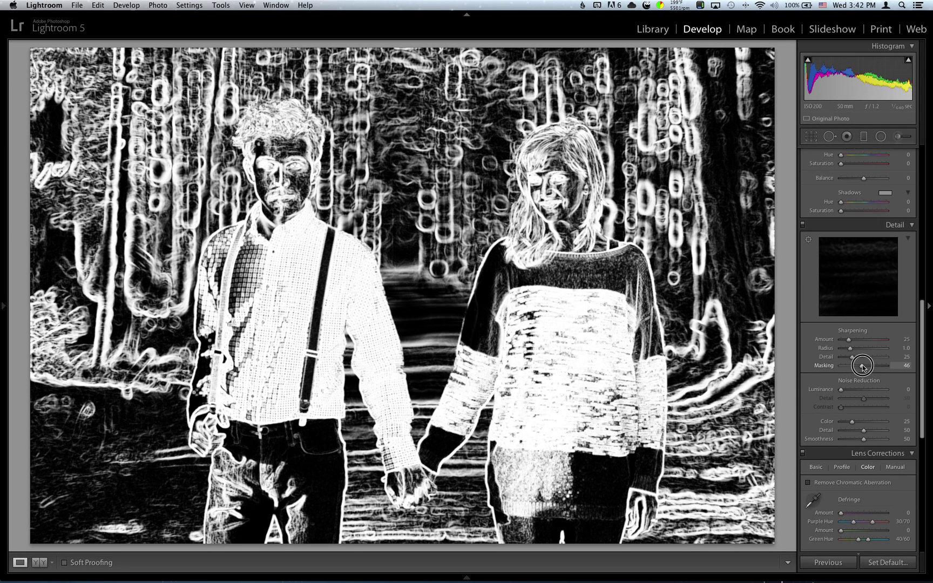
pyautogui.moveTo(862, 367); pyautogui.dragTo(864, 365)
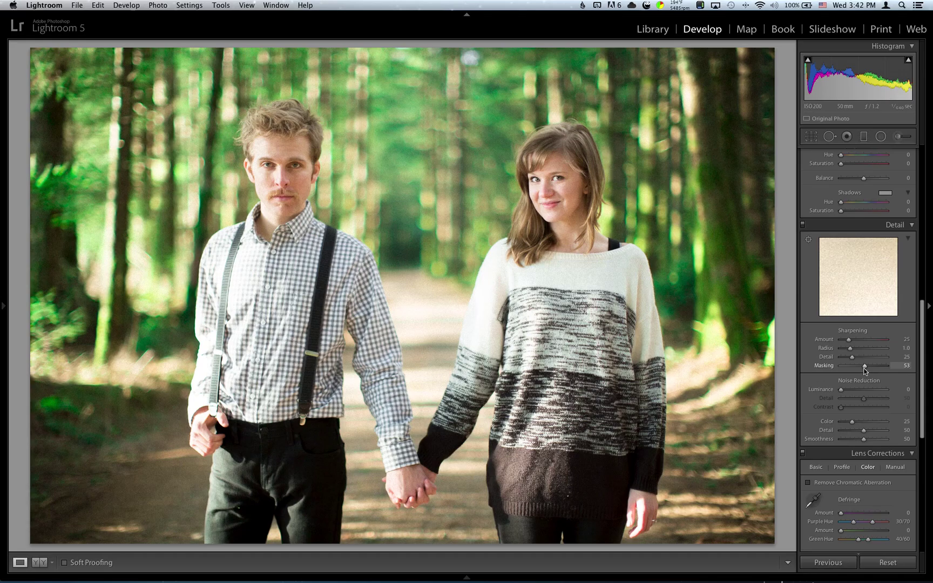
pyautogui.keyDown('alt'); pyautogui.click(864, 367); pyautogui.keyUp('alt')
pyautogui.click(853, 340)
pyautogui.moveTo(853, 341); pyautogui.dragTo(851, 341)
# Reduce the grain amount to 21
pyautogui.scroll(-5, 857, 345)
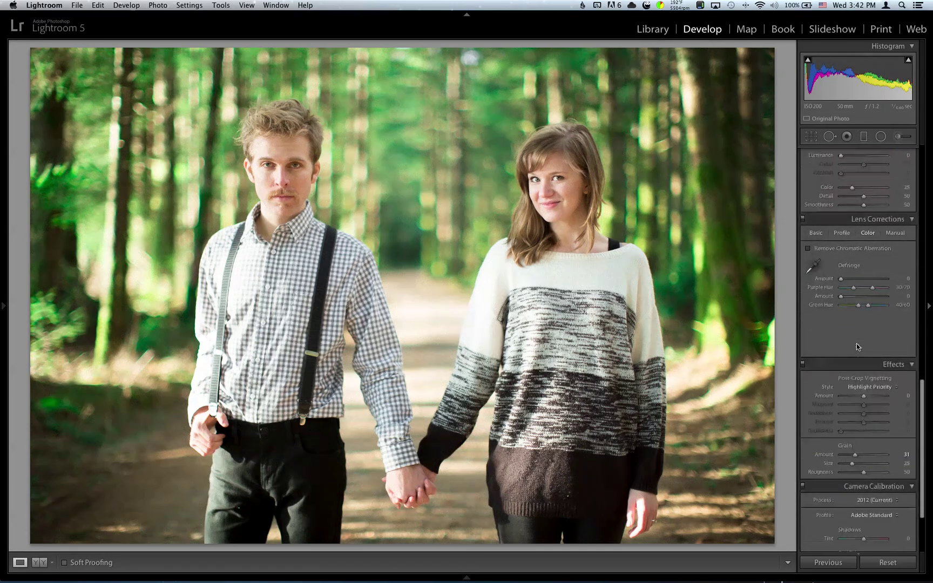
pyautogui.scroll(-4, 858, 356)
pyautogui.moveTo(855, 362); pyautogui.dragTo(850, 363)
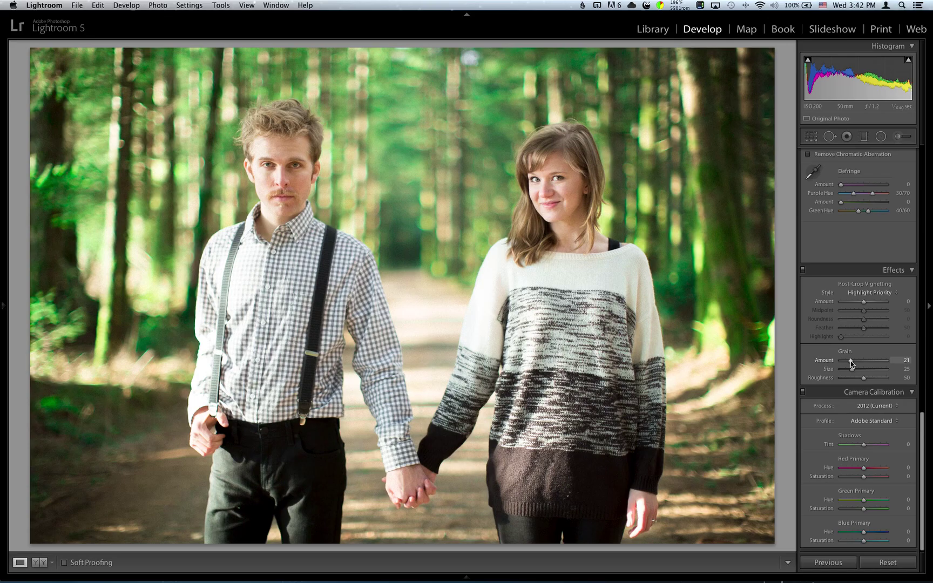
# Compare the edited photo with its unedited Before version
pyautogui.scroll(10, 853, 373)
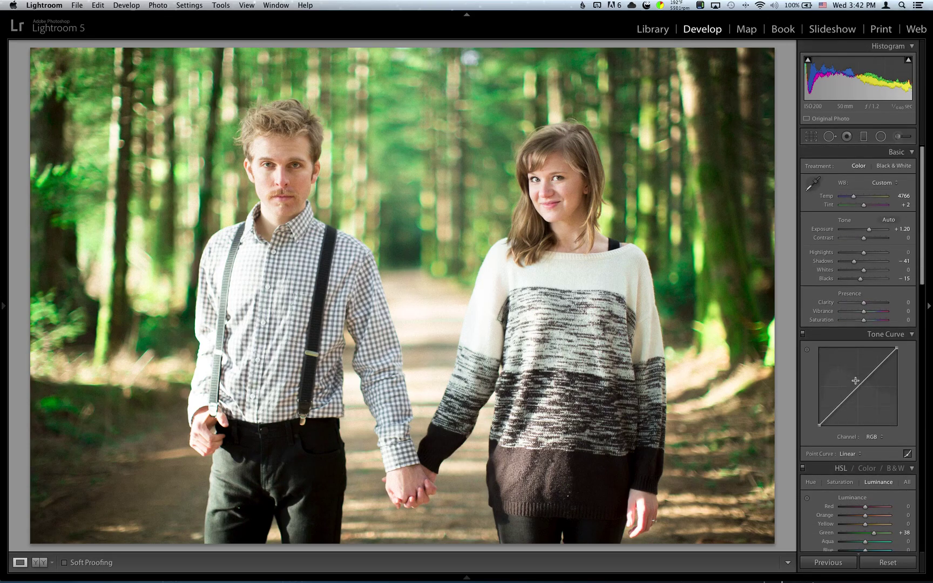
pyautogui.press('\\')
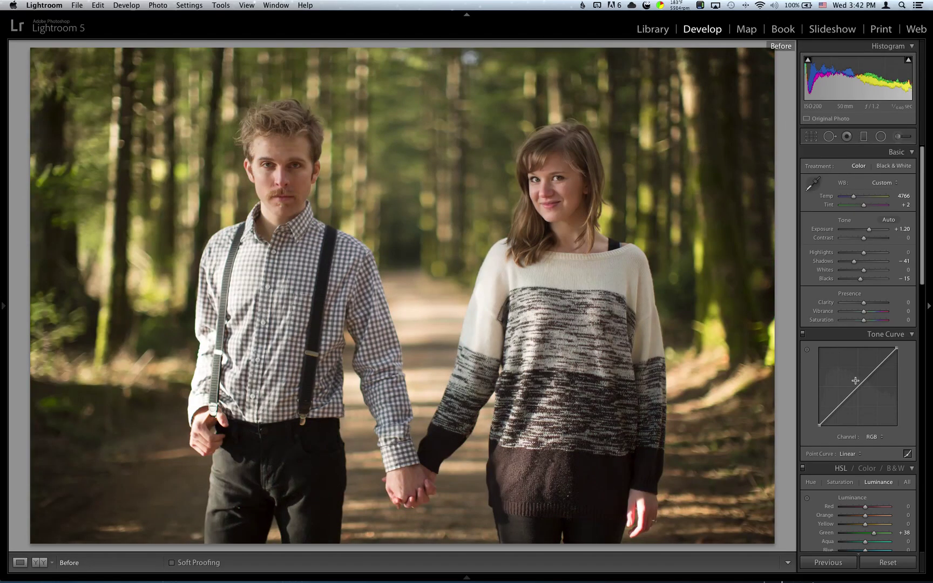
pyautogui.press('\\')
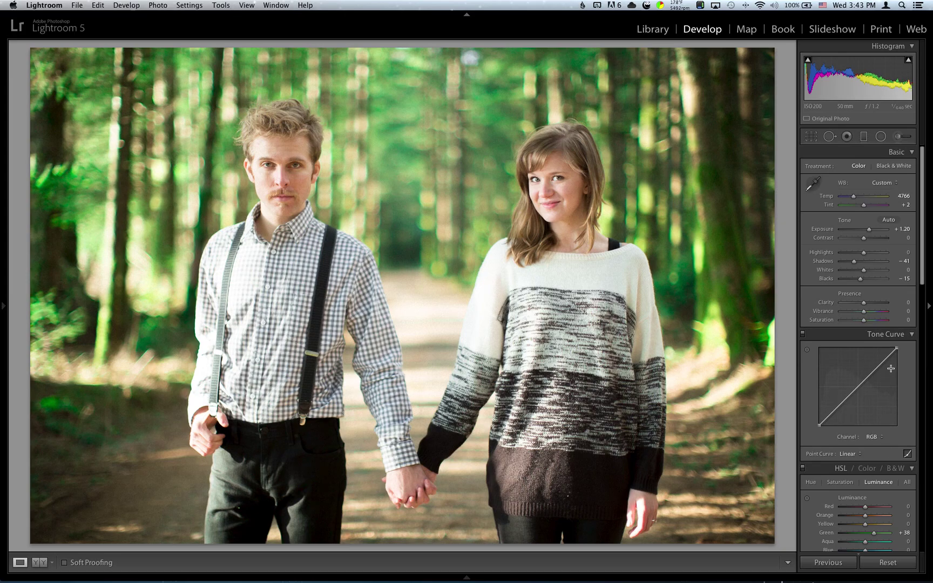
# Add four control points along the RGB point curve and lift its black point to about 10.6%
pyautogui.click(907, 456)
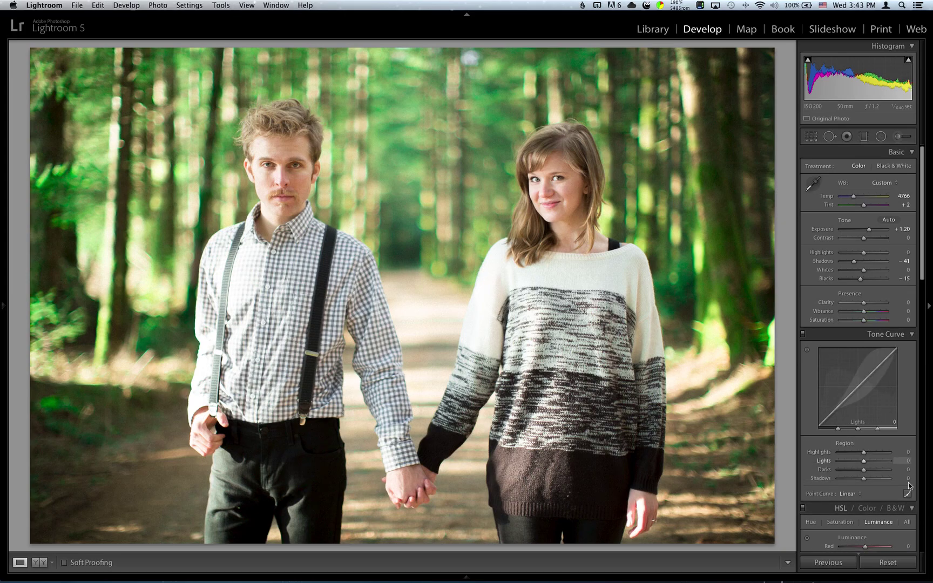
pyautogui.click(906, 494)
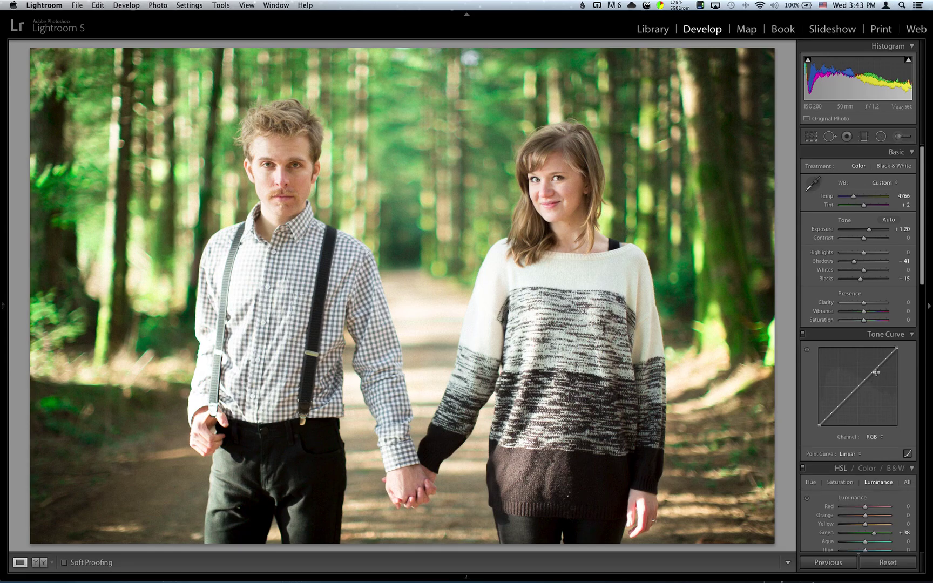
pyautogui.click(876, 368)
pyautogui.click(859, 385)
pyautogui.click(845, 398)
pyautogui.click(837, 407)
pyautogui.moveTo(819, 423); pyautogui.dragTo(818, 417)
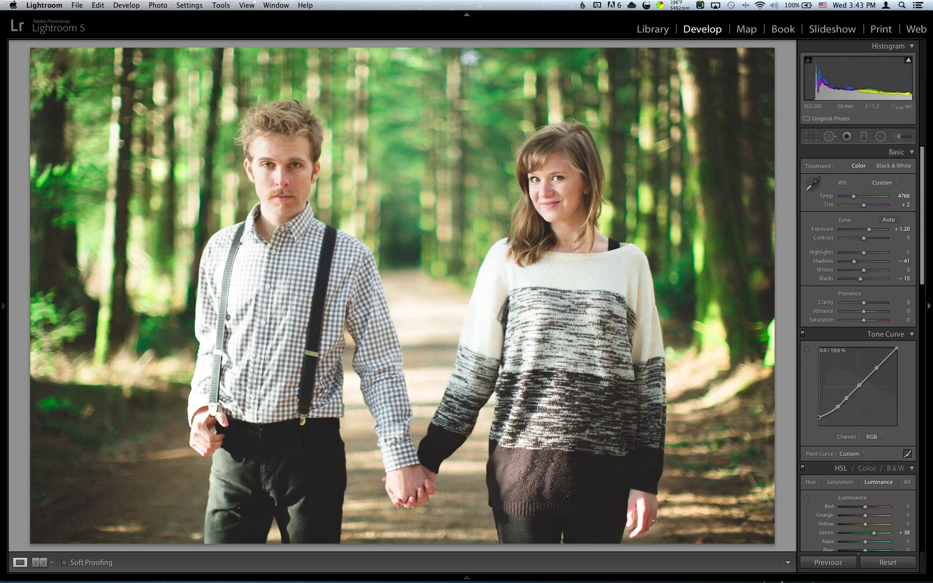
# Turn the tone curve off and on repeatedly to compare the photo with and without lifted blacks
pyautogui.click(802, 334)
pyautogui.click(803, 334)
pyautogui.click(803, 334)
pyautogui.click(802, 334)
pyautogui.click(803, 334)
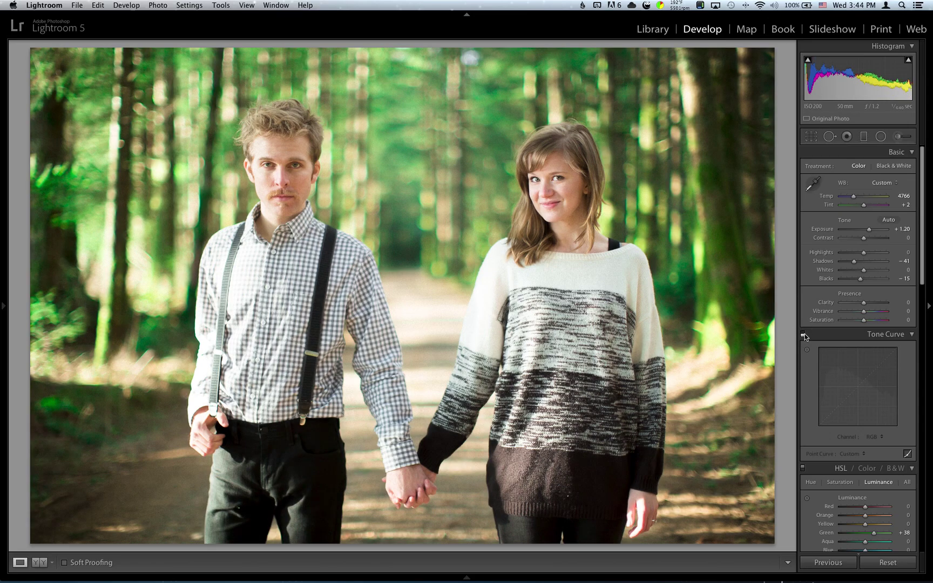
pyautogui.click(803, 334)
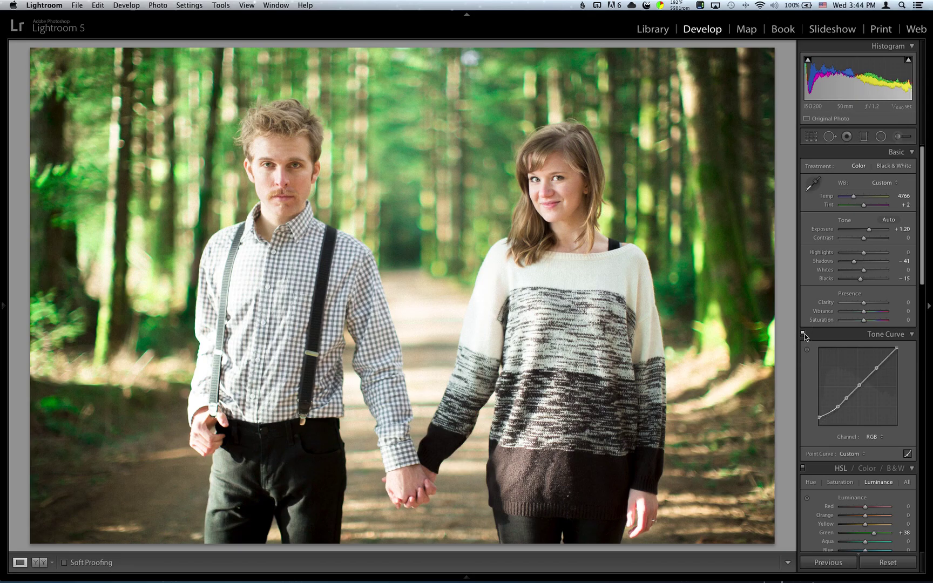
# Delete the misplaced shadow control point from the RGB curve and lift the curve's dark end to about 16%
pyautogui.moveTo(819, 419); pyautogui.dragTo(820, 417)
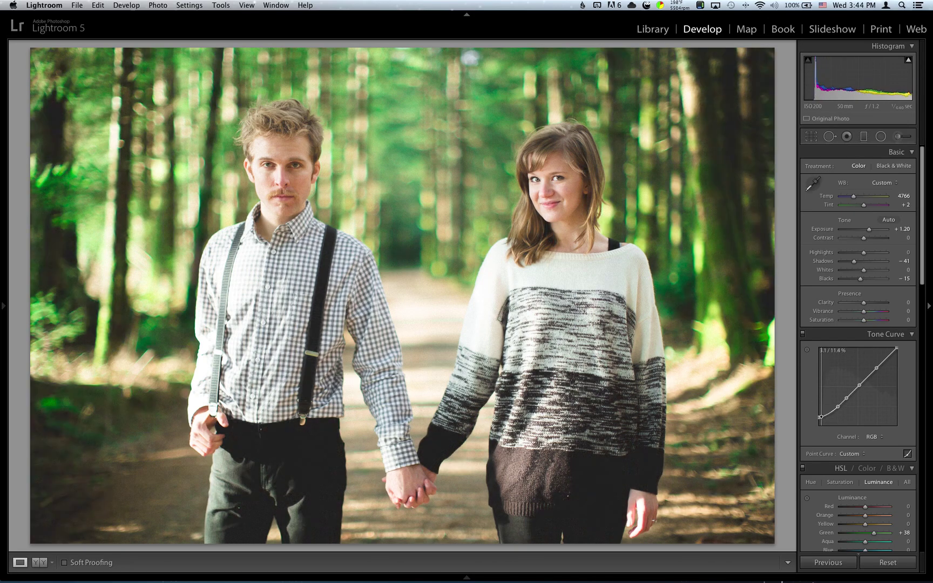
pyautogui.rightClick(821, 418)
pyautogui.press('Escape')
pyautogui.rightClick(820, 414)
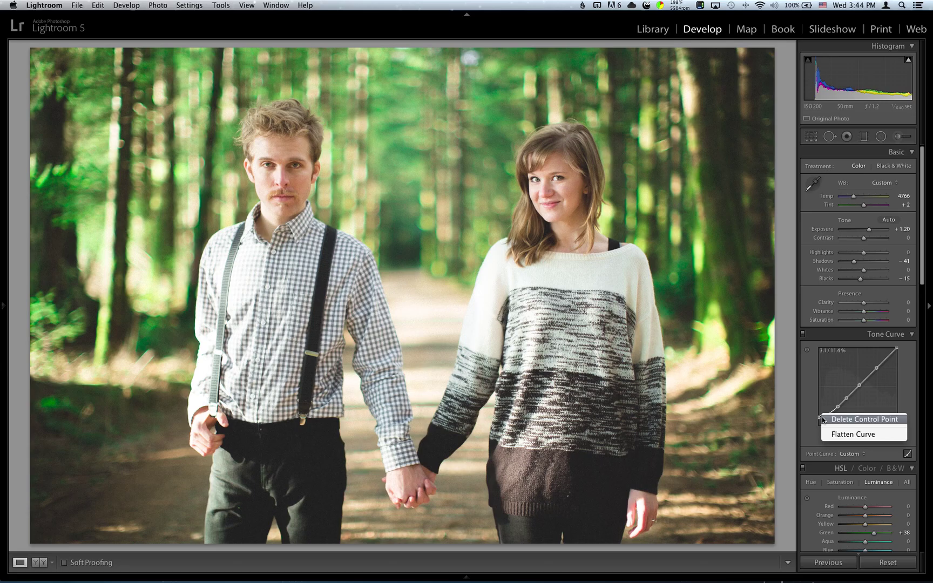
pyautogui.click(829, 421)
pyautogui.moveTo(819, 420); pyautogui.dragTo(820, 410)
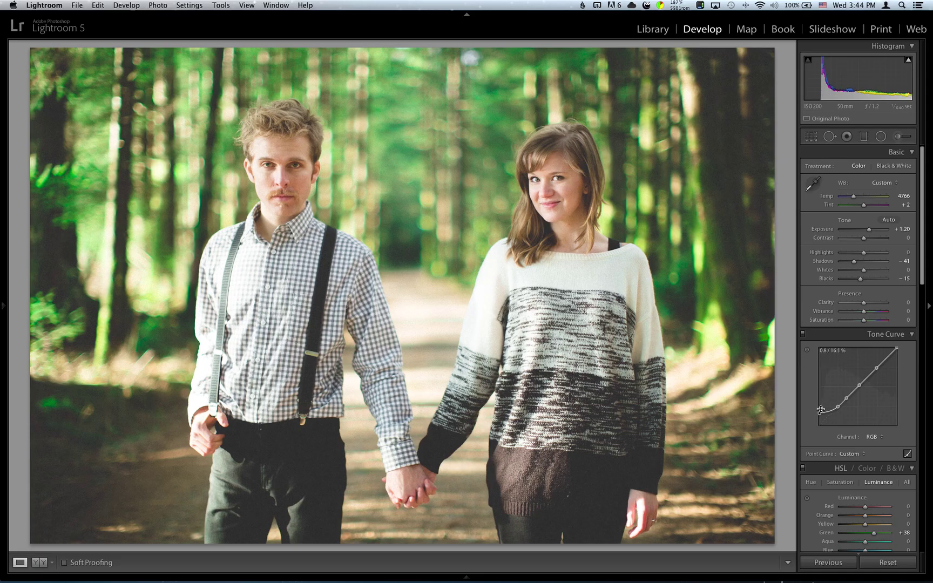
# Turn the tone curve off to check the photo without the stronger fade in the blacks
pyautogui.click(803, 334)
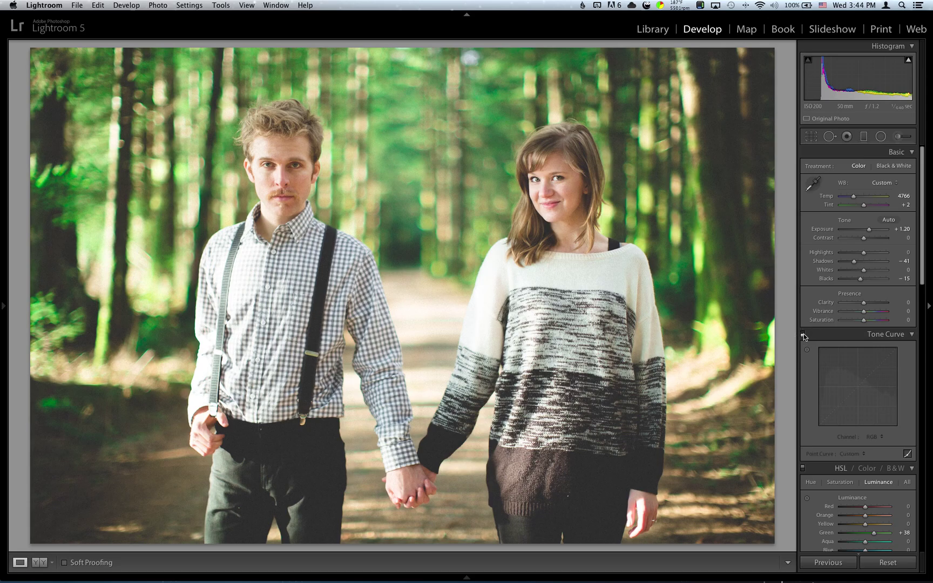